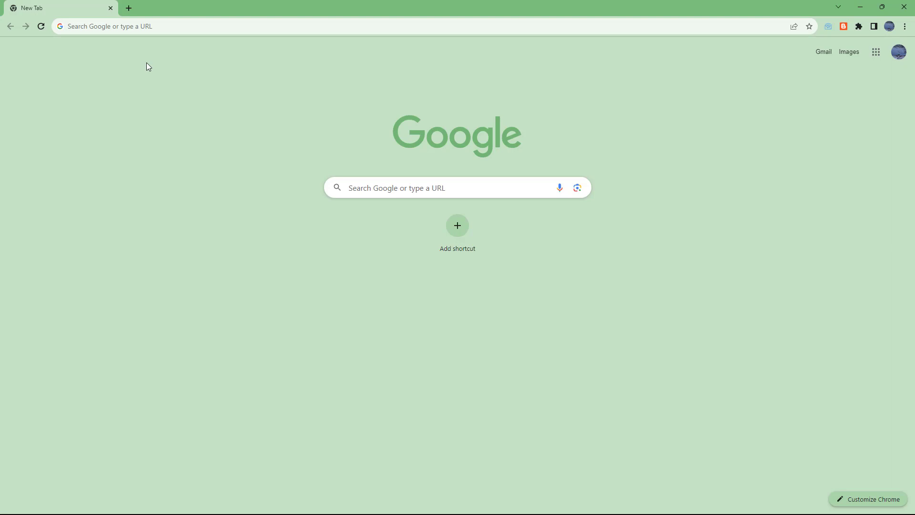
Navigate the browser to studio.polotno.com to load the Polotno Studio editor.
click(144, 29)
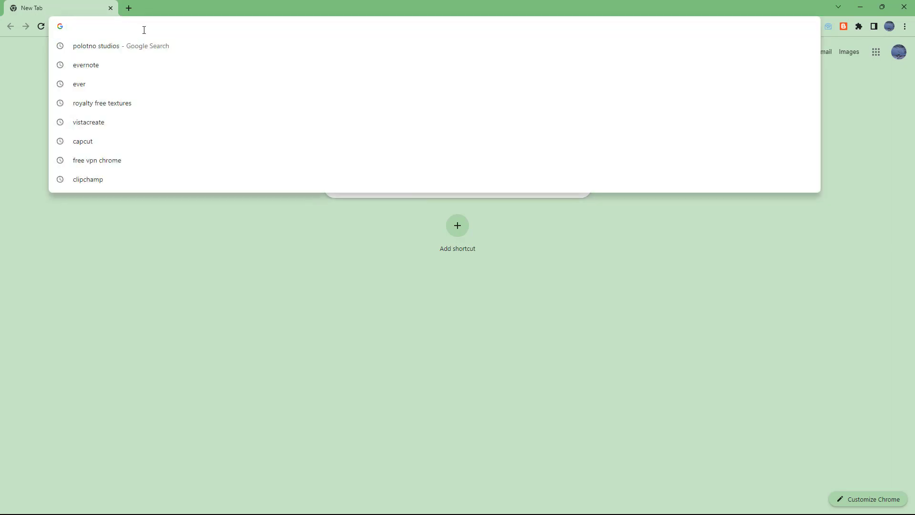
text(studio.)
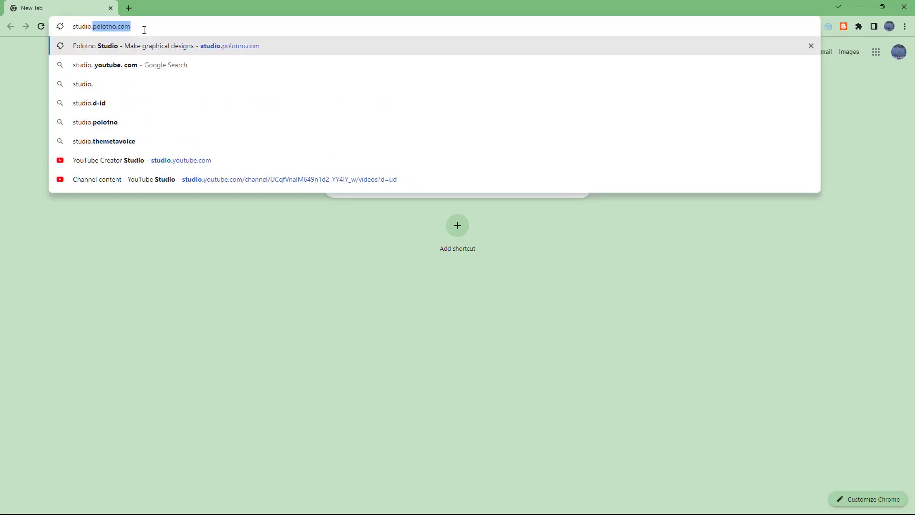
text(polotno.com)
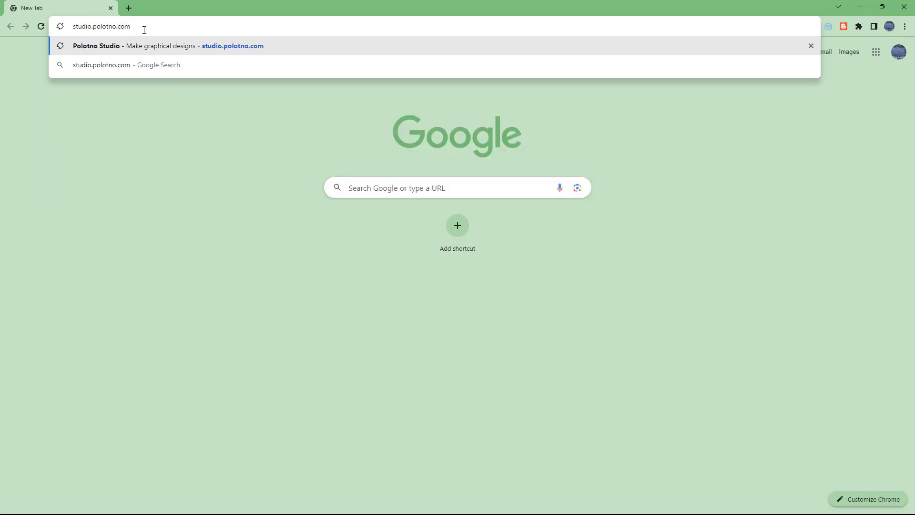
key(Return)
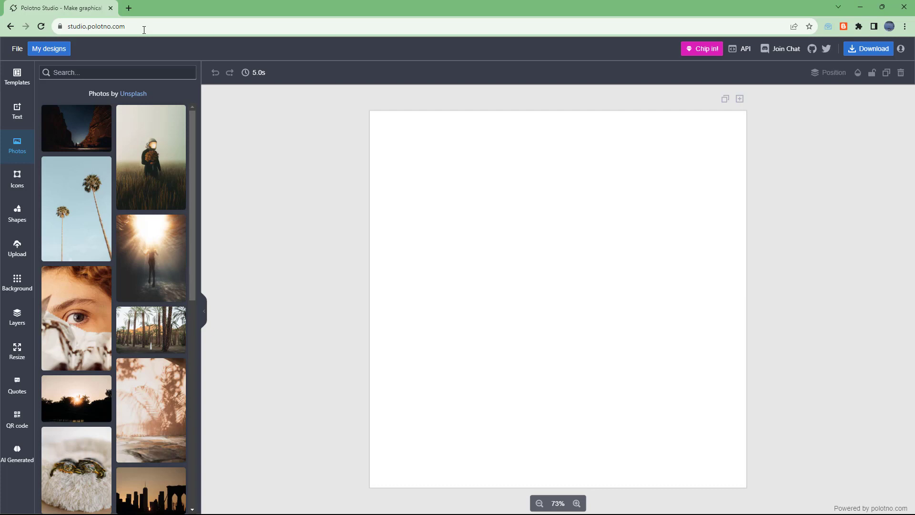
Collapse the Photos side panel so the blank page fills the workspace.
click(205, 313)
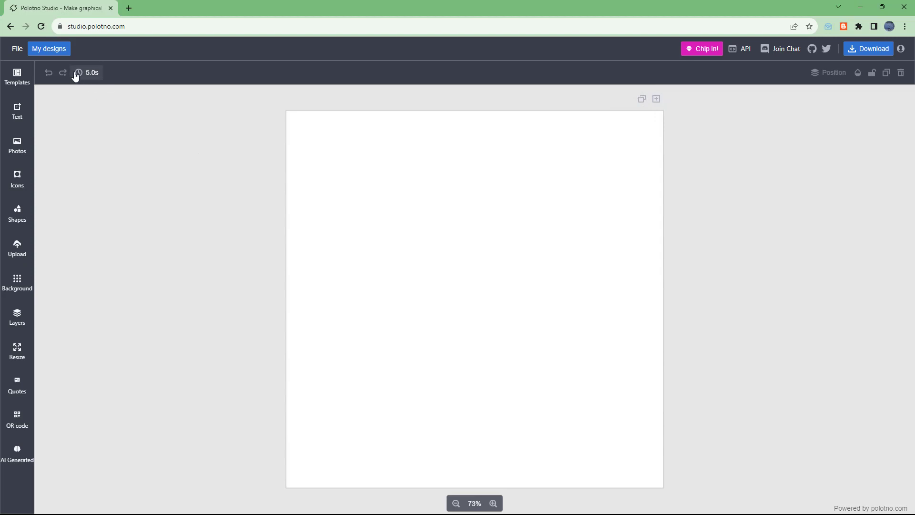
Preview the Templates, Text, Photos, Icons, Shapes, Upload and Background panels in turn.
click(20, 88)
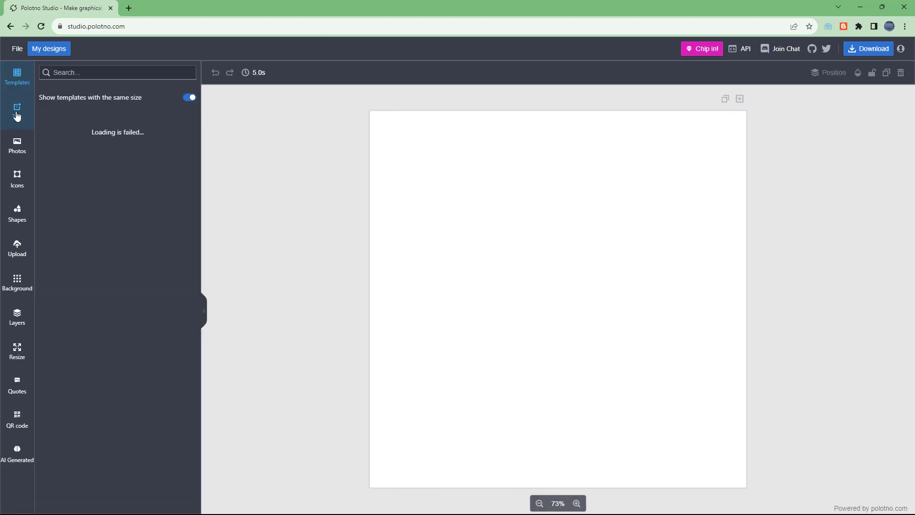
click(17, 115)
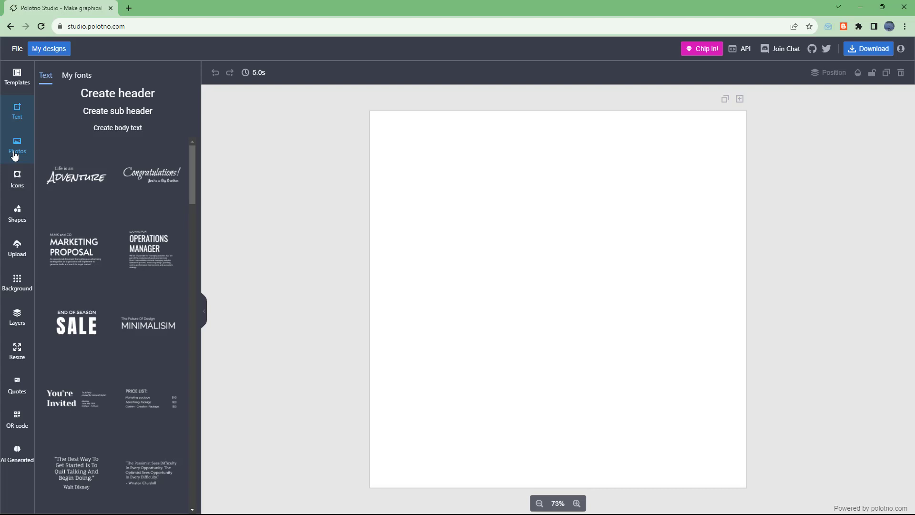
click(14, 155)
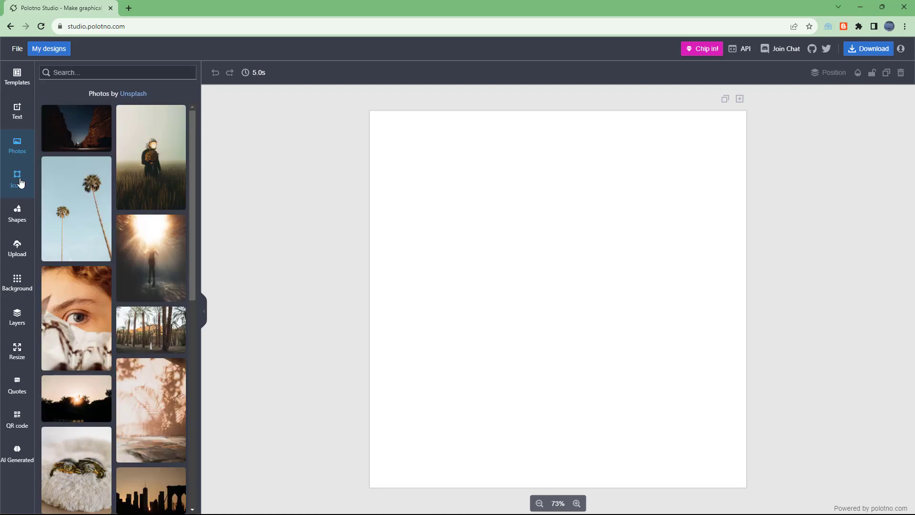
click(19, 180)
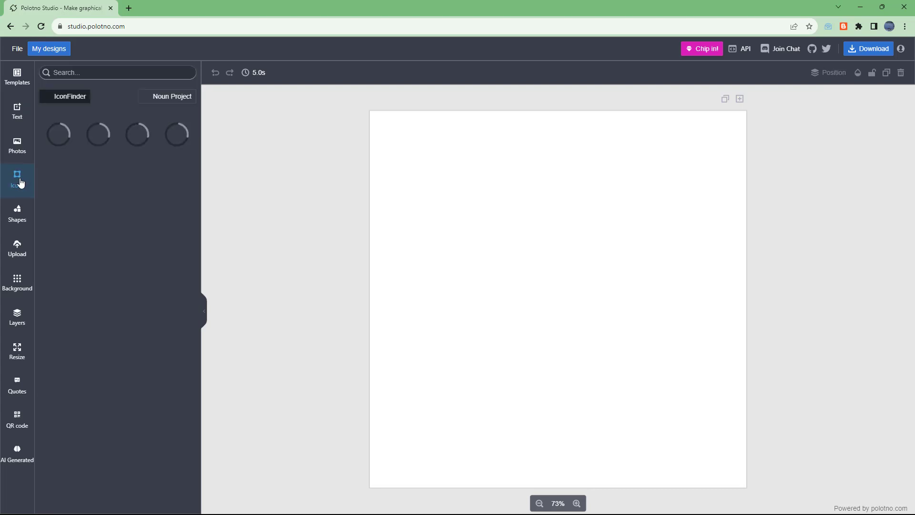
click(17, 216)
click(24, 256)
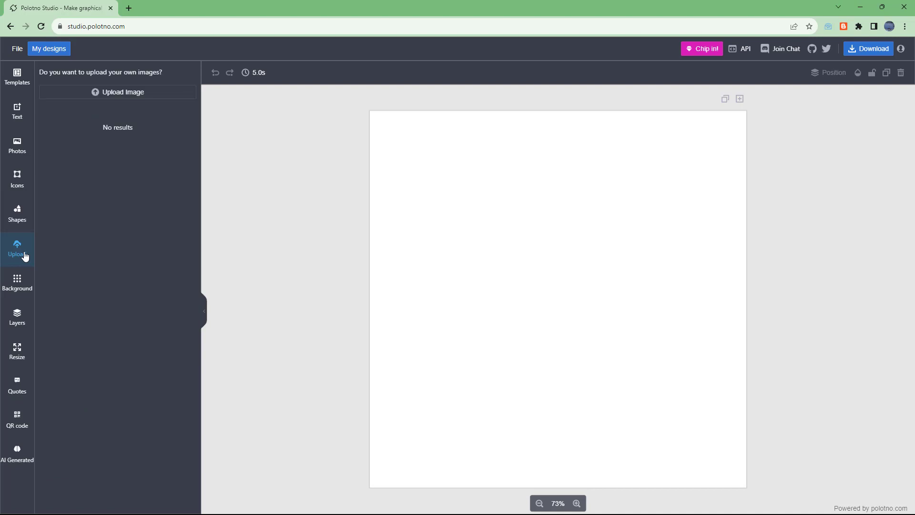
click(19, 286)
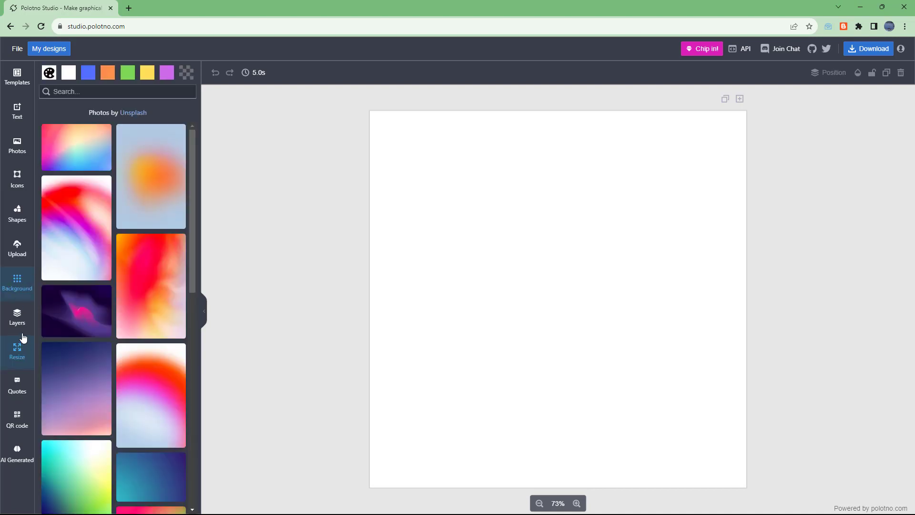
Preview Layers, Resize, Quotes, QR code and AI Generated panels, return to Templates, and view the File menu.
click(22, 335)
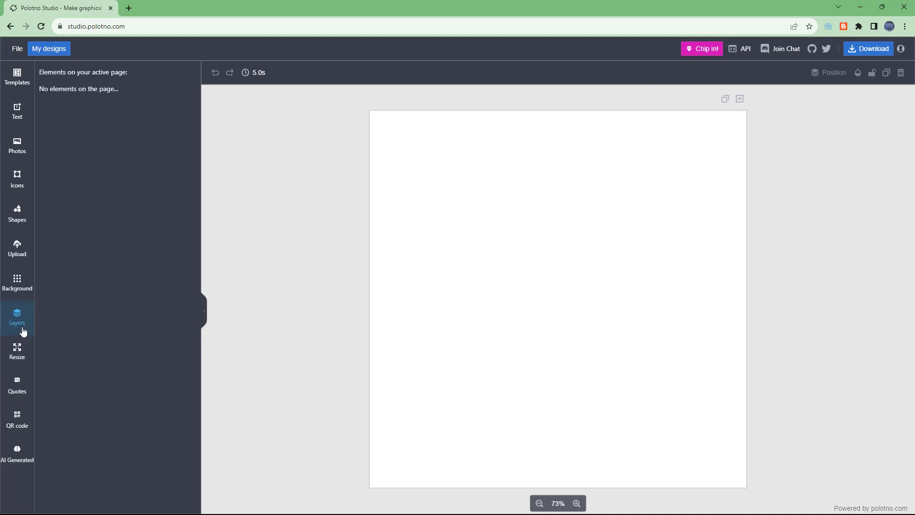
click(24, 363)
click(22, 393)
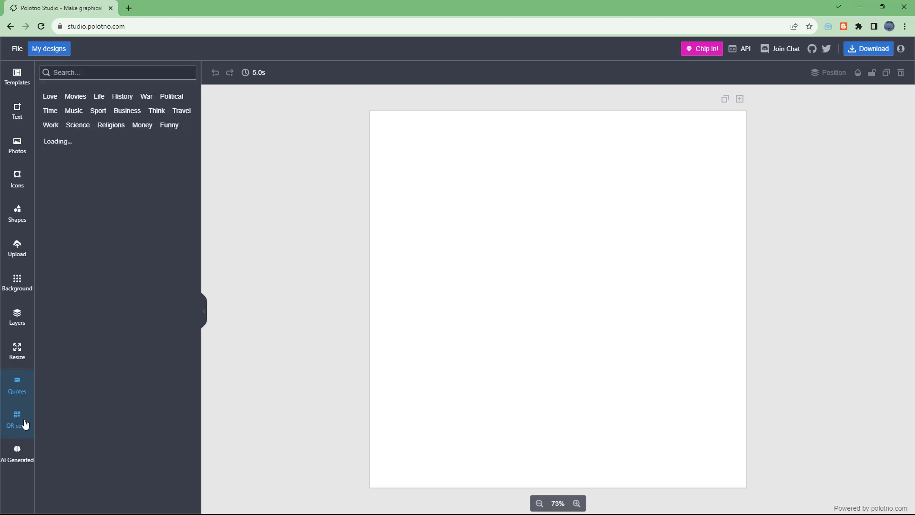
click(24, 424)
click(18, 460)
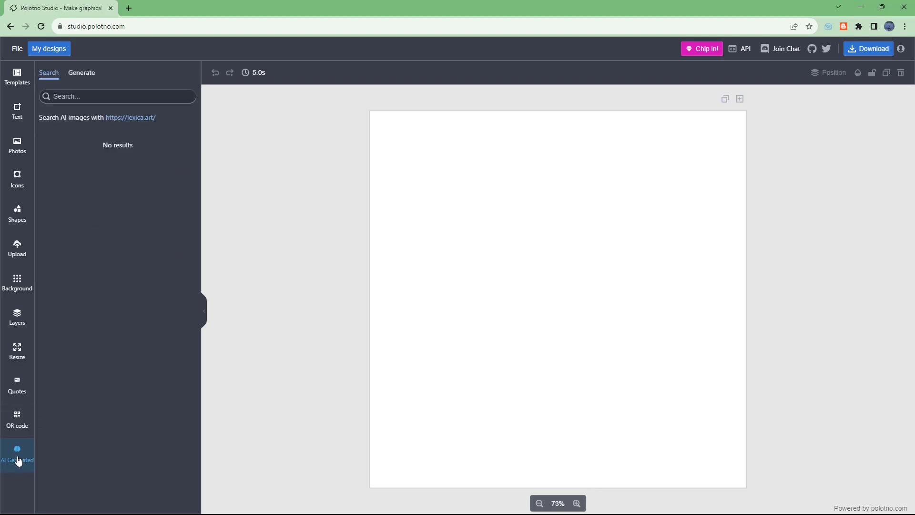
click(18, 76)
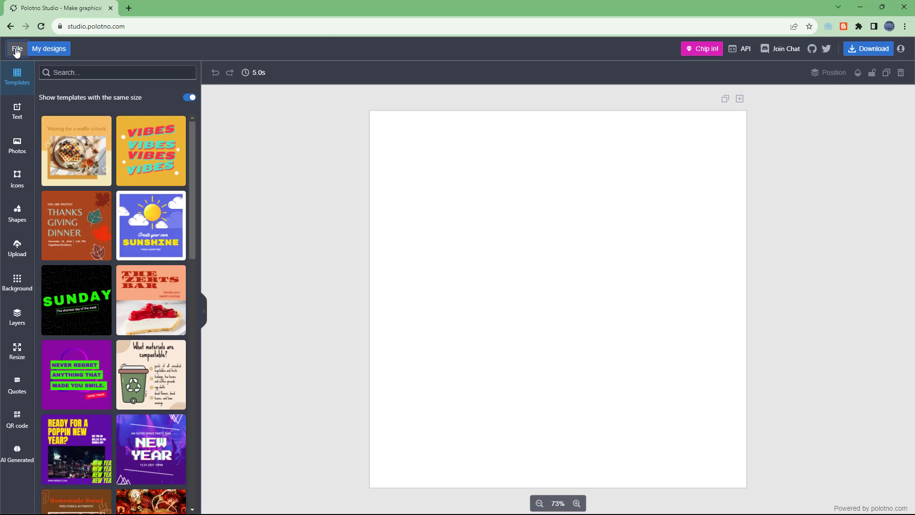
click(17, 49)
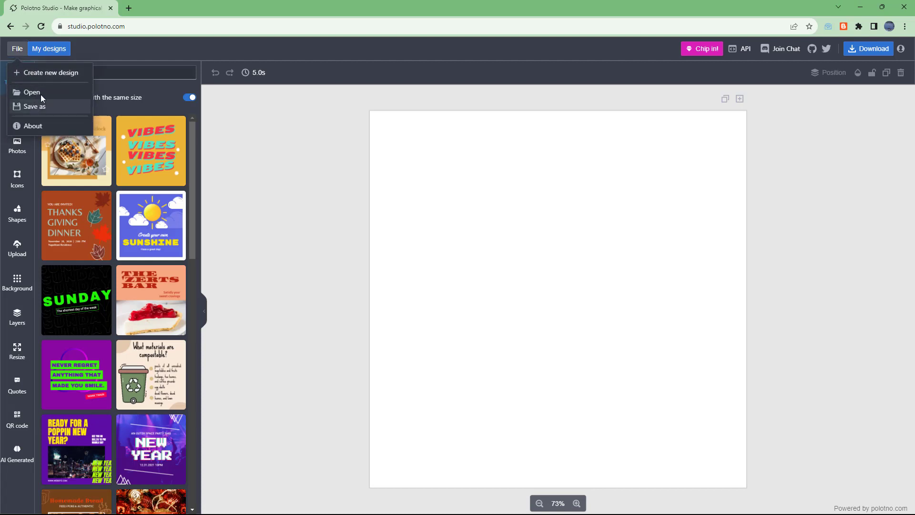
click(216, 123)
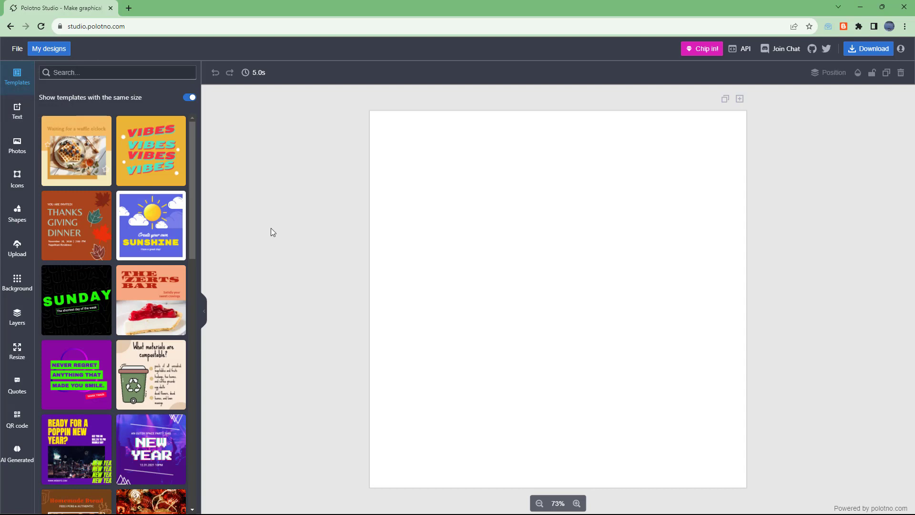